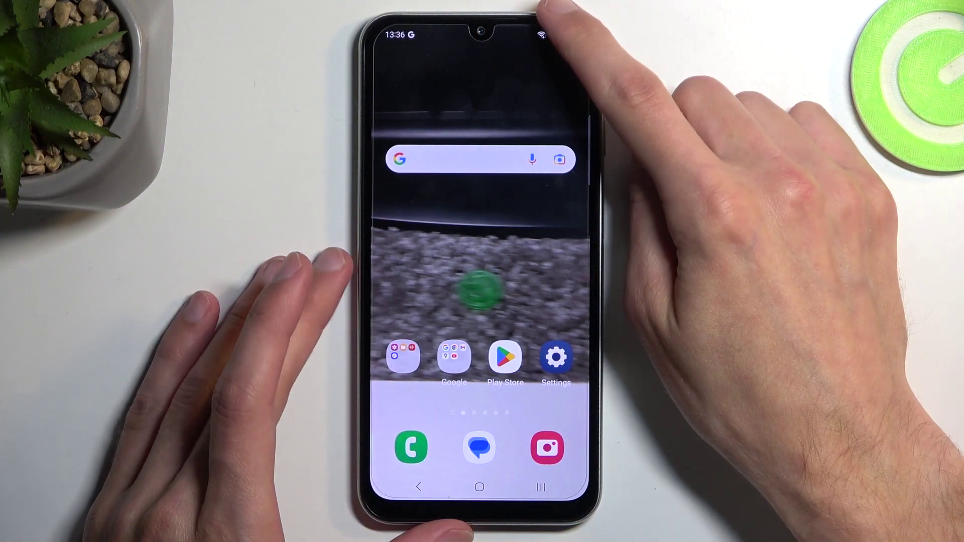
- Turn the phone off using Power off in the Quick Settings power menu
left_click_drag(550, 30, 581, 302)
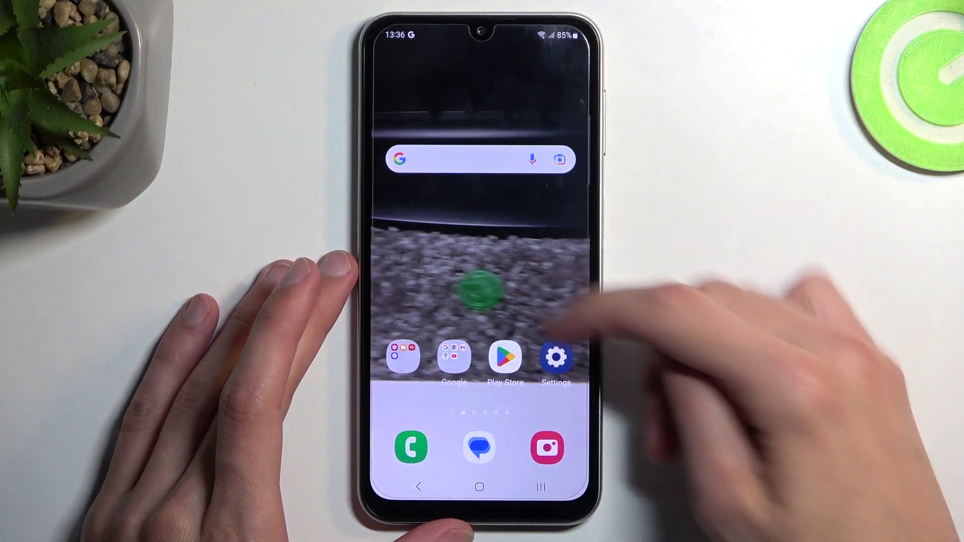
left_click_drag(581, 44, 646, 161)
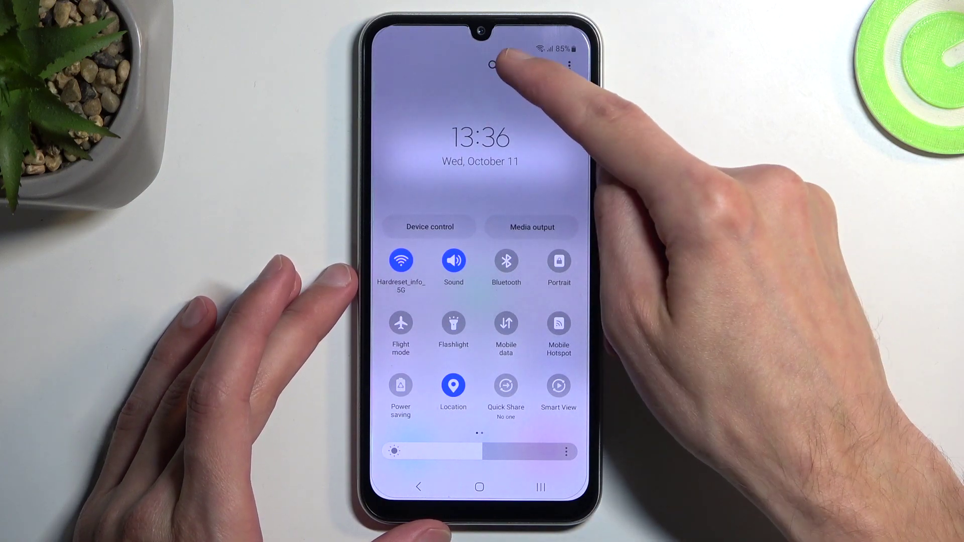
left_click(518, 65)
left_click(480, 148)
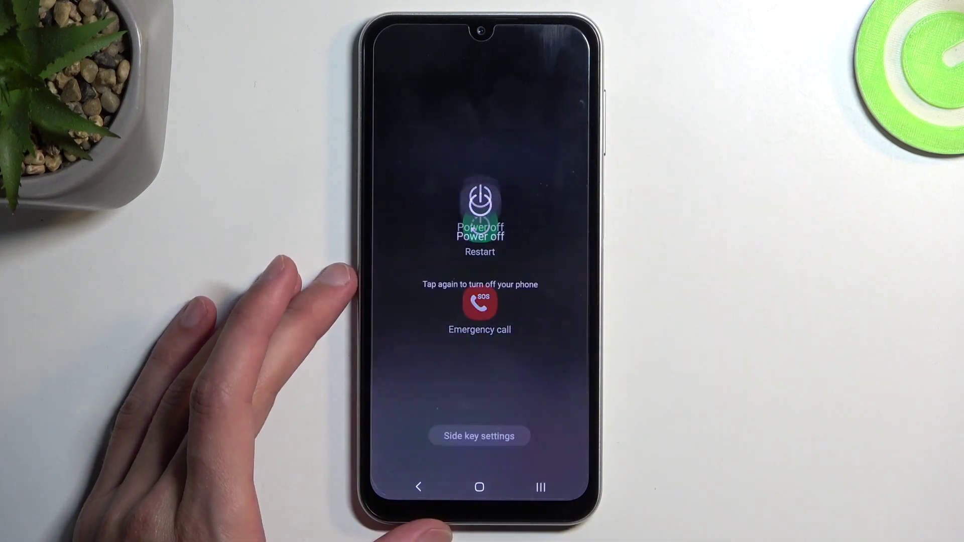